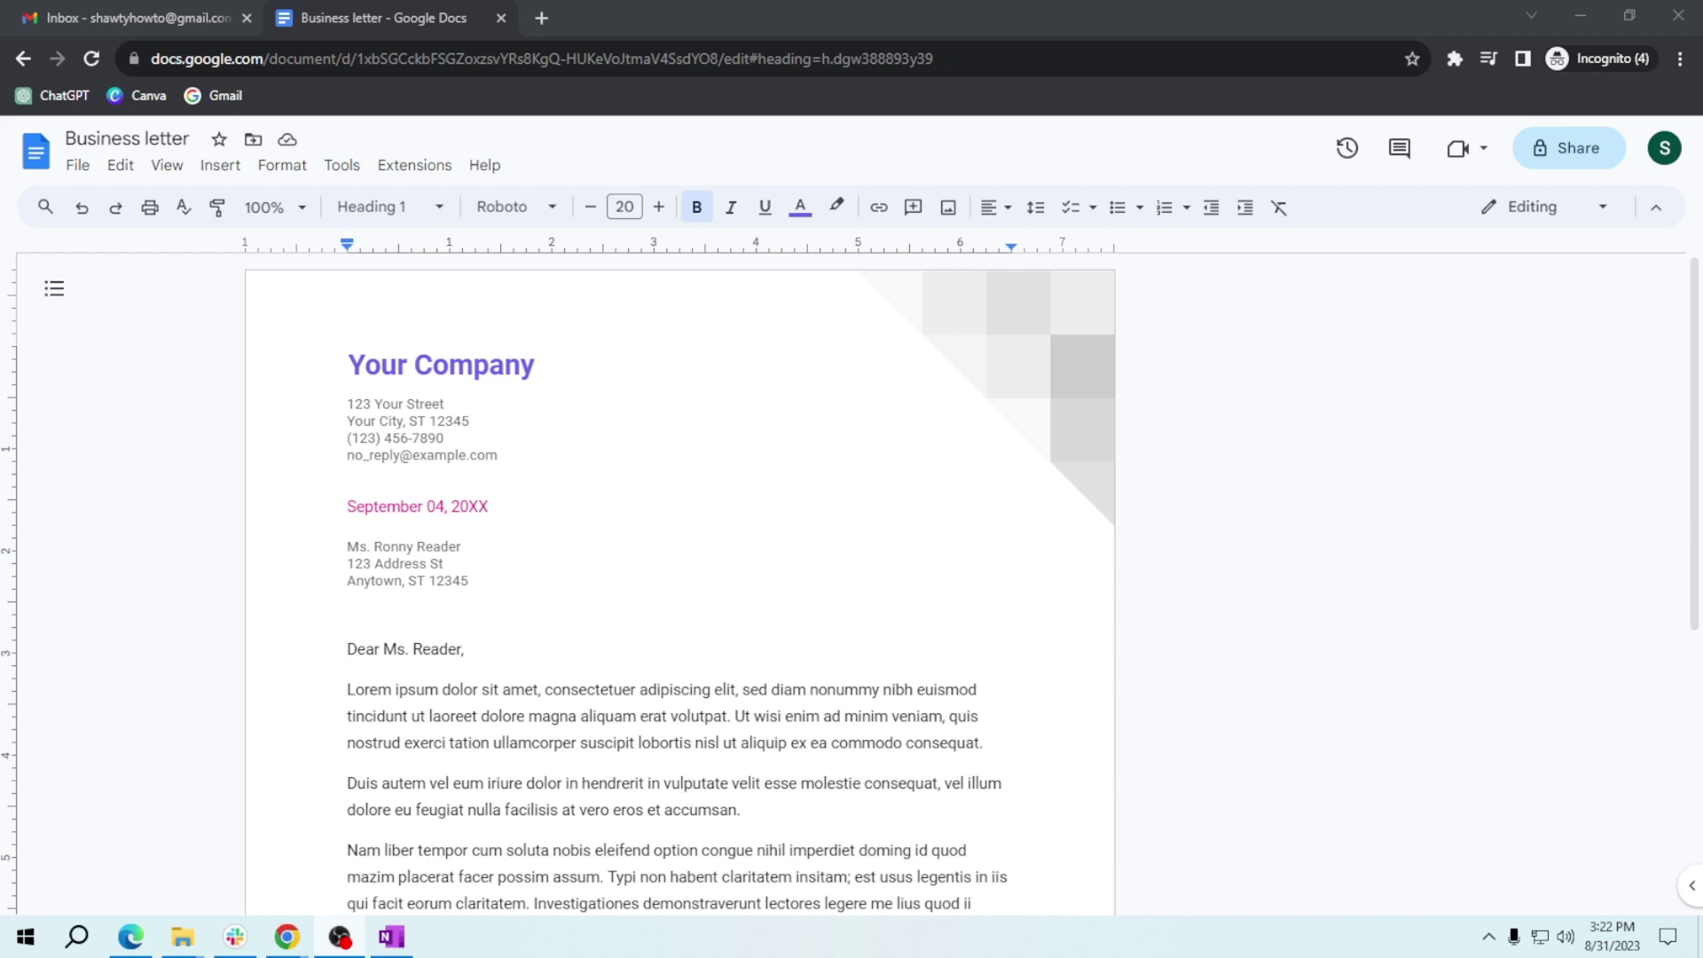
# Step: Insert a header on the Business letter's first page via Insert > Headers & footers
pyautogui.click(221, 169)
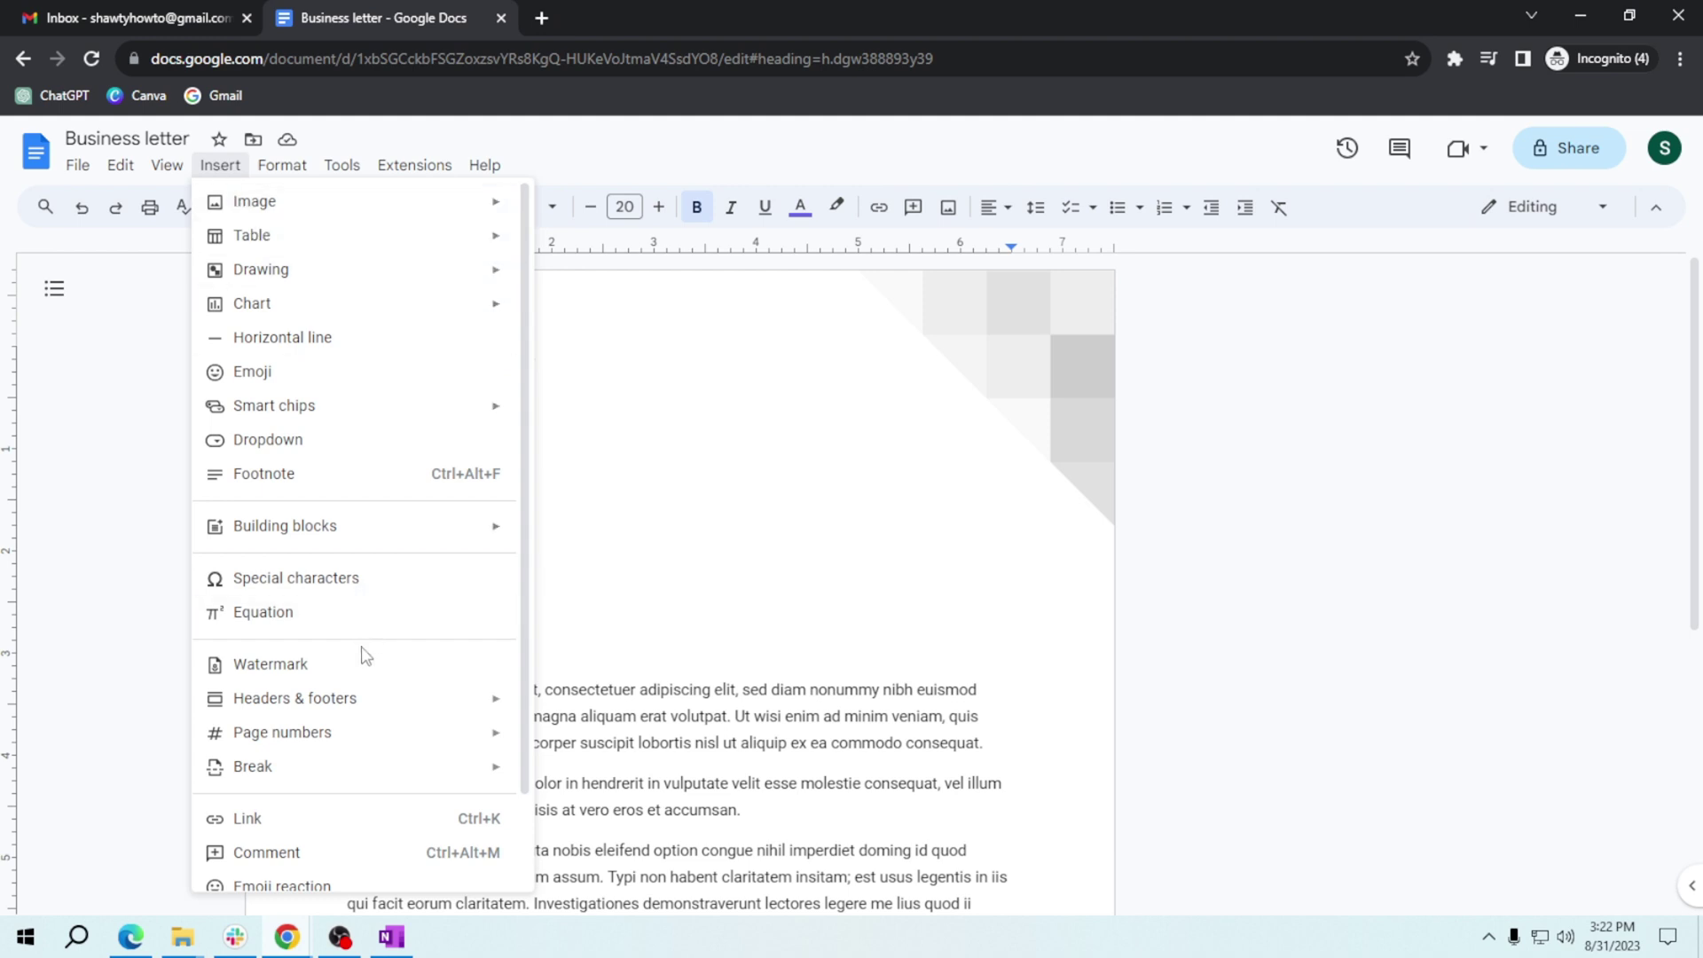
pyautogui.moveTo(295, 699)
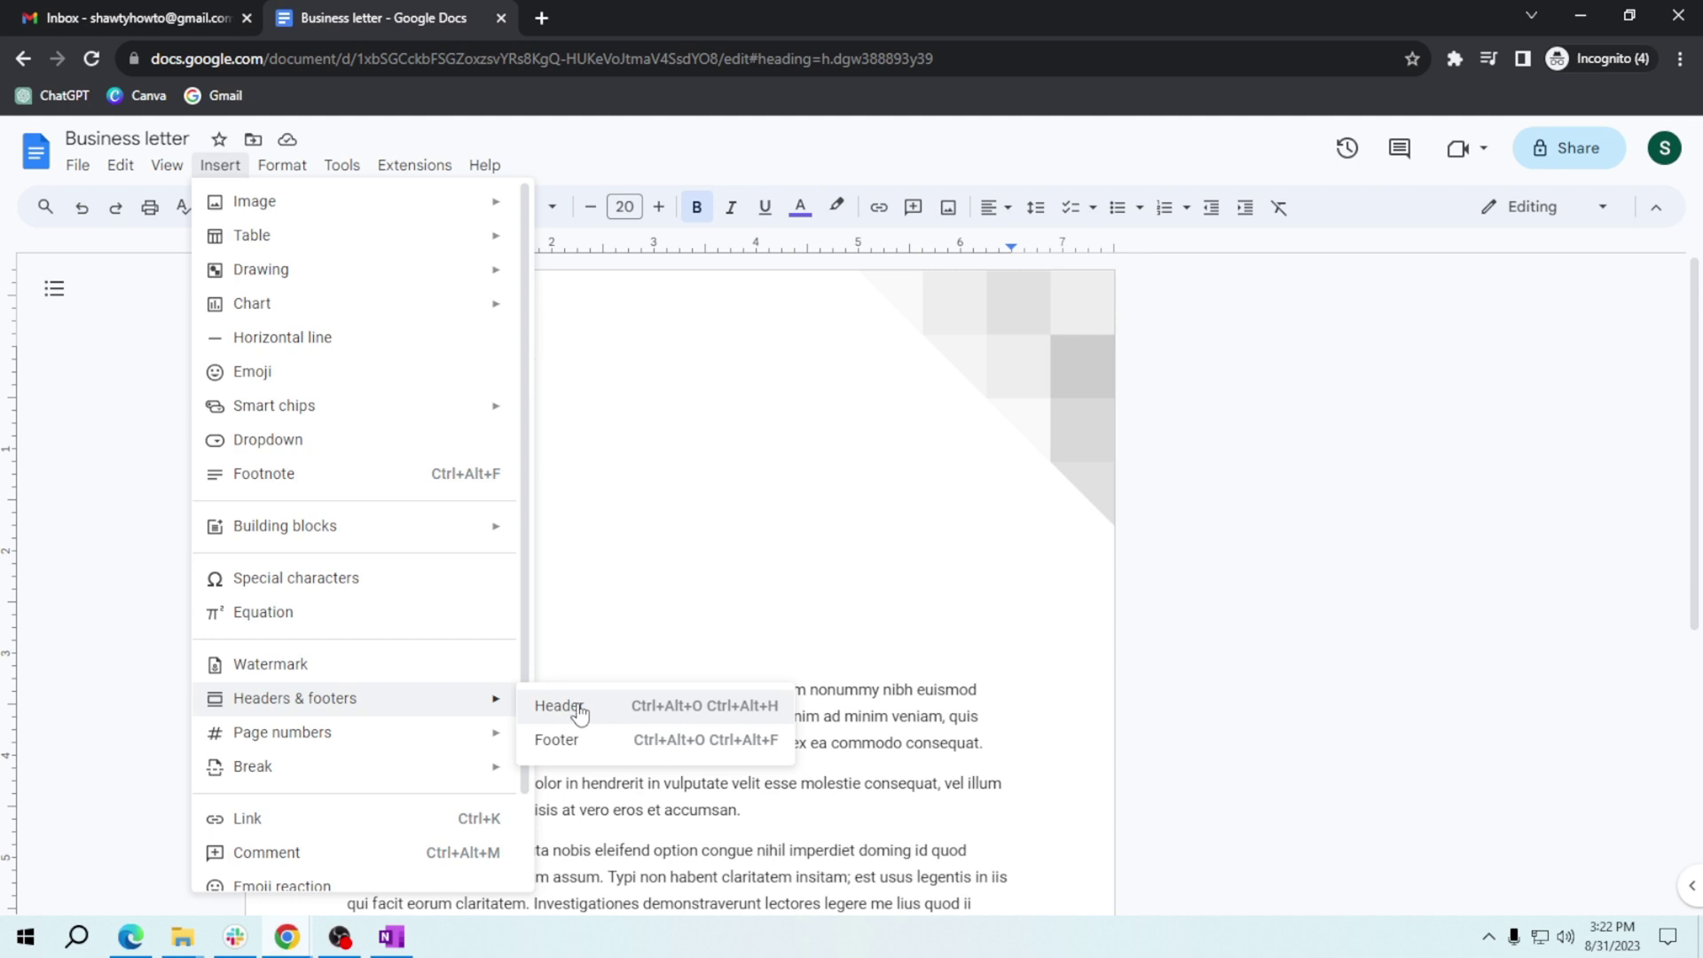
pyautogui.click(578, 714)
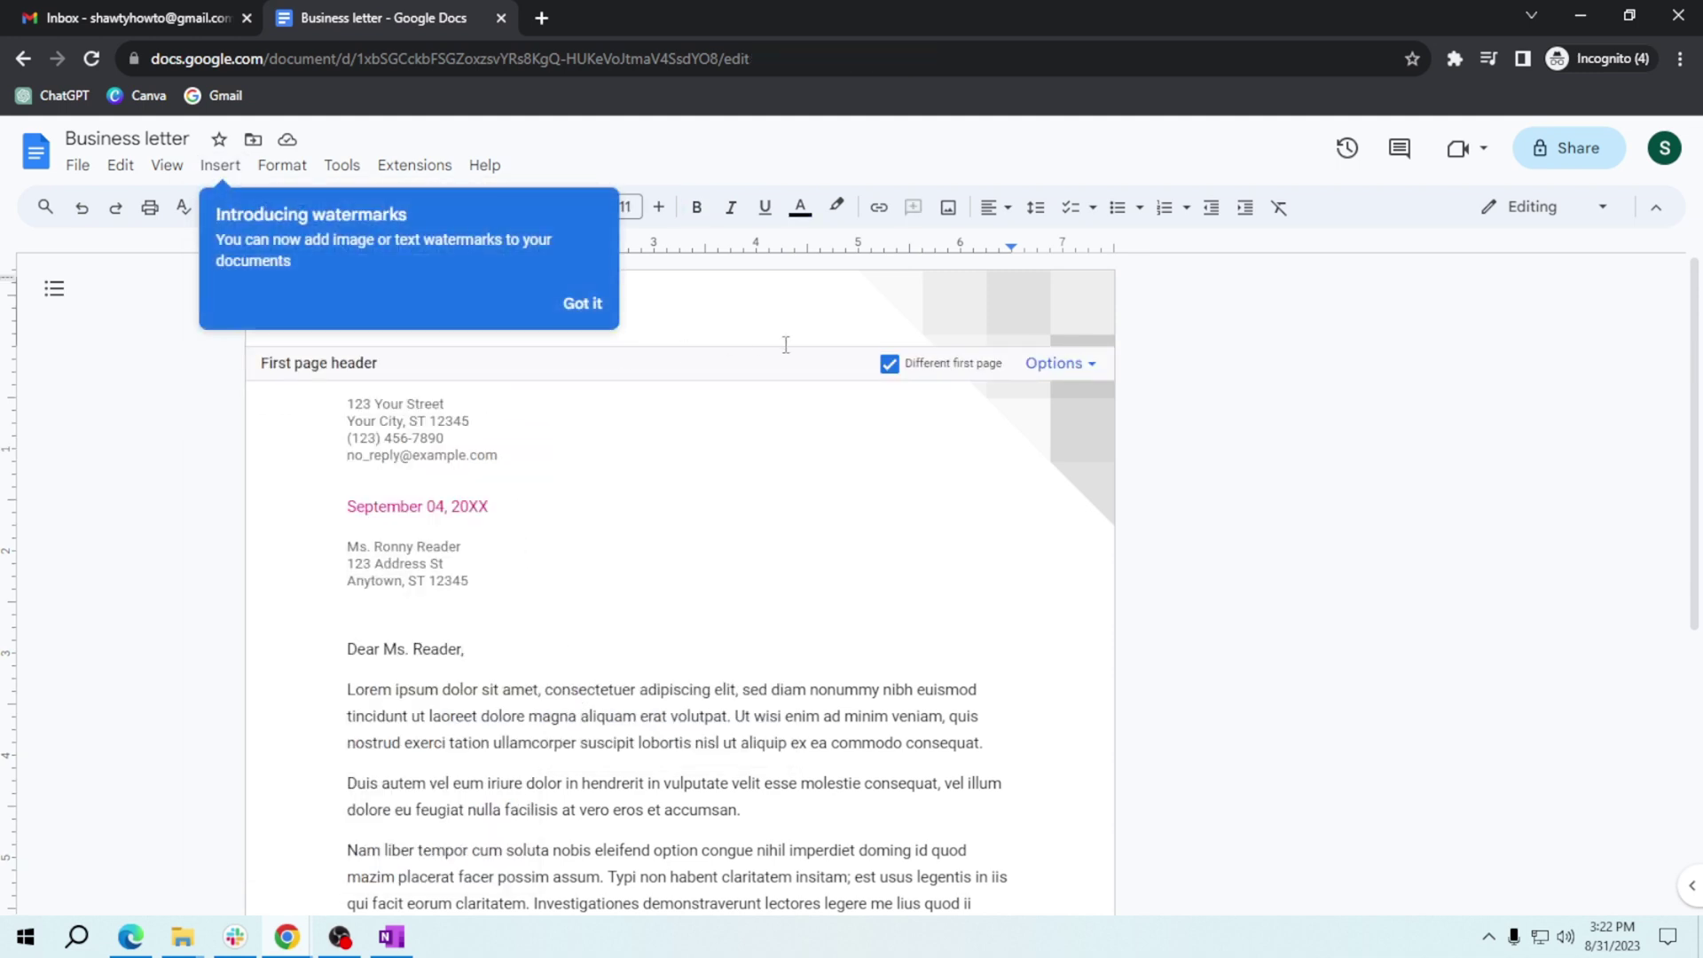
# Step: Close the 'Introducing watermarks' popup with Got it
pyautogui.click(581, 304)
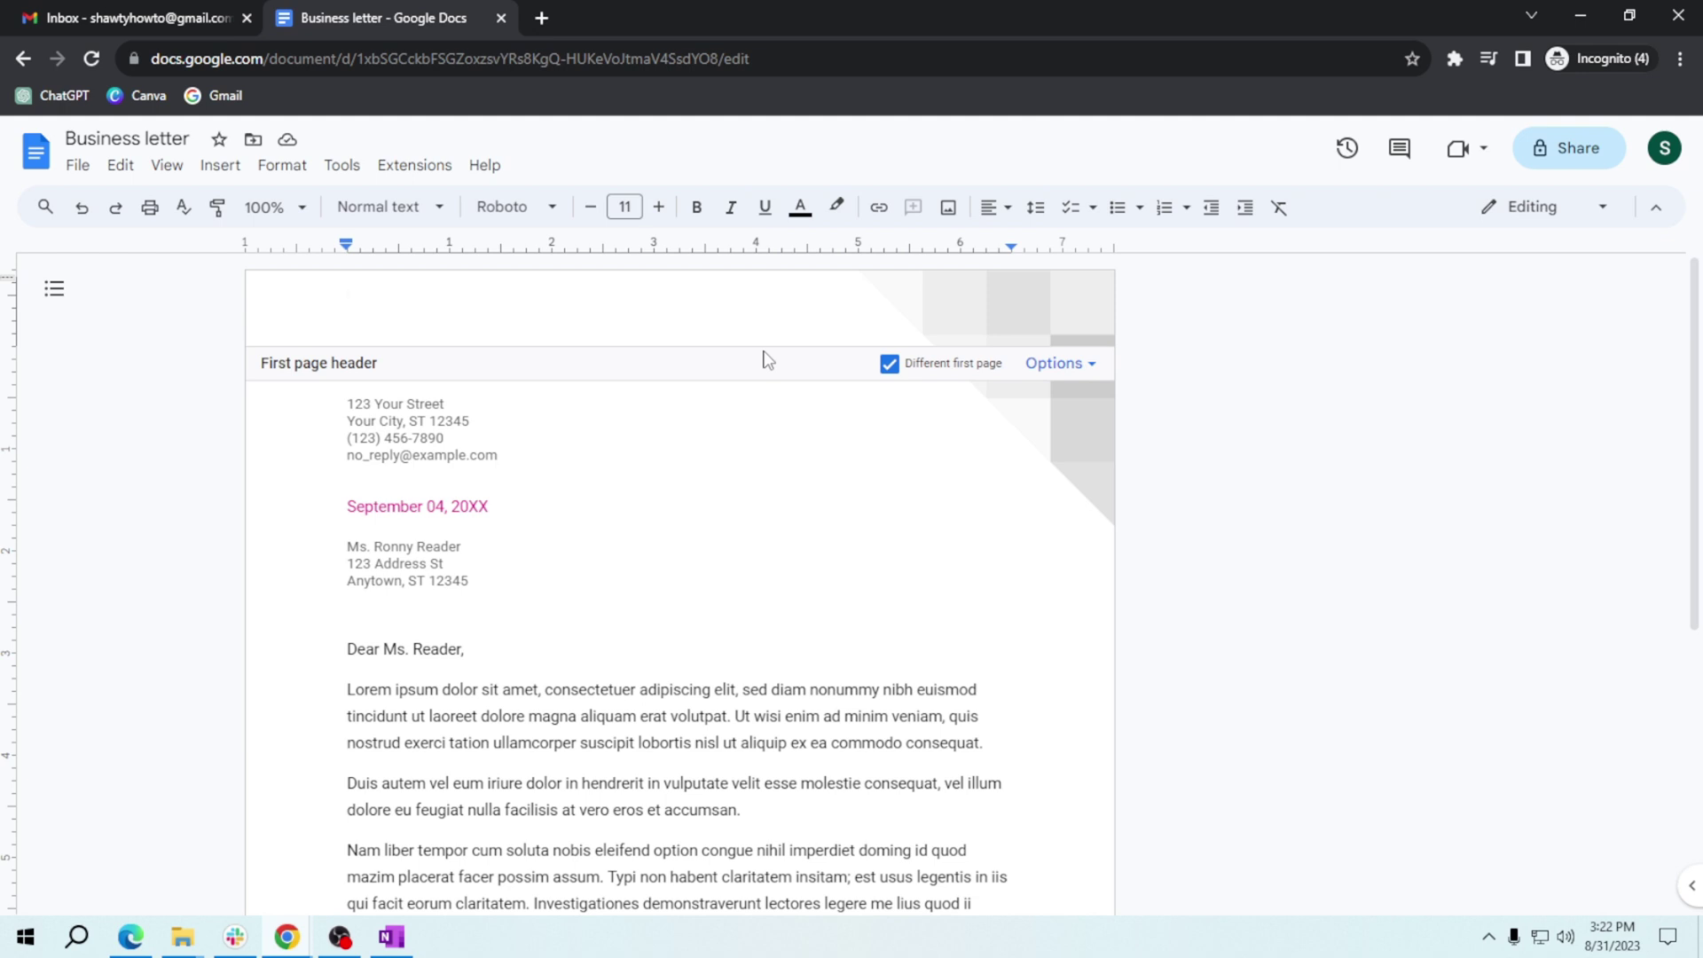
# Step: Reselect Header from the Insert menu to put the cursor in the empty first-page header
pyautogui.click(220, 165)
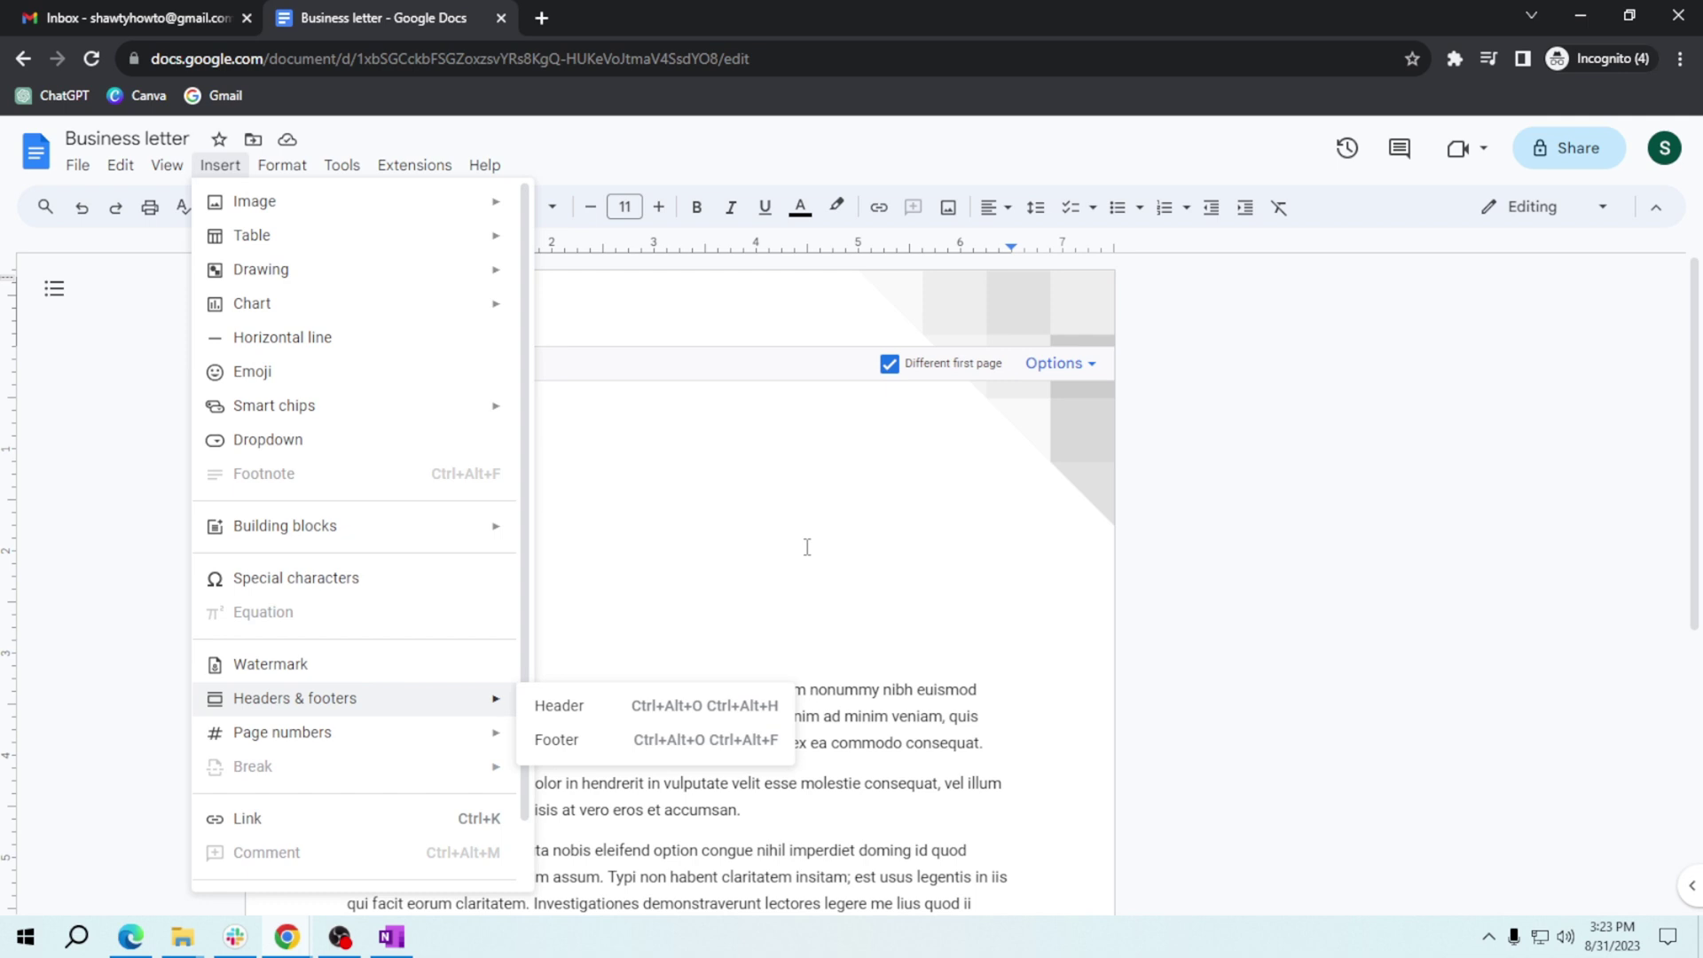
pyautogui.click(758, 306)
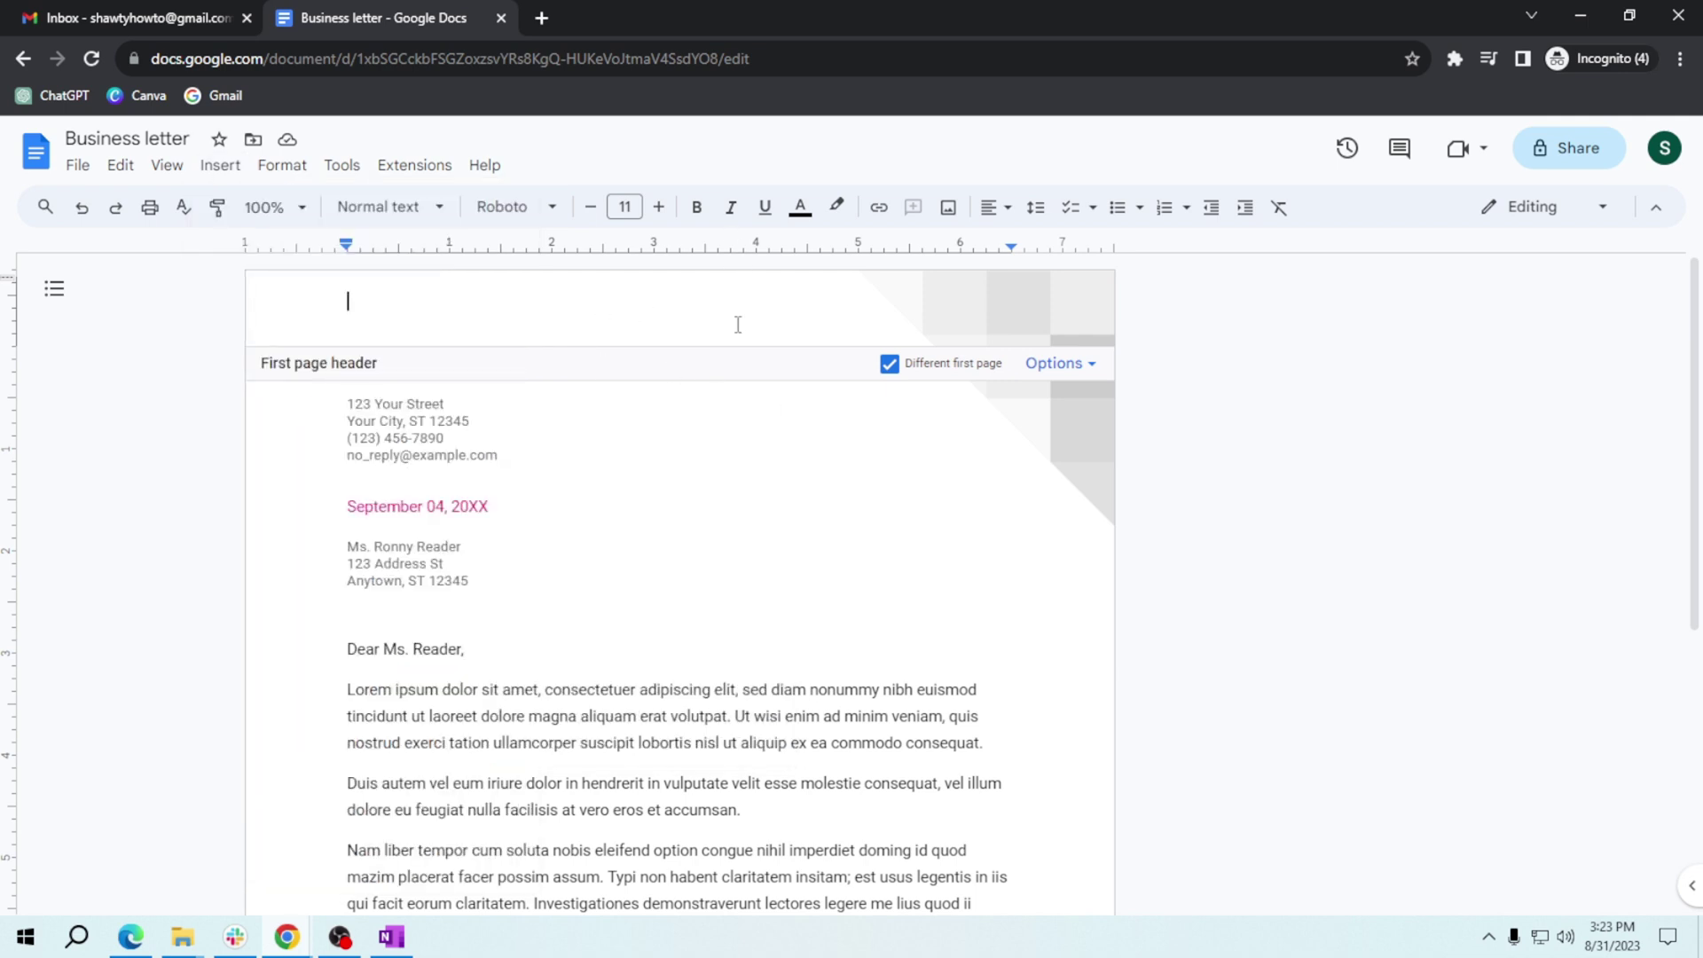